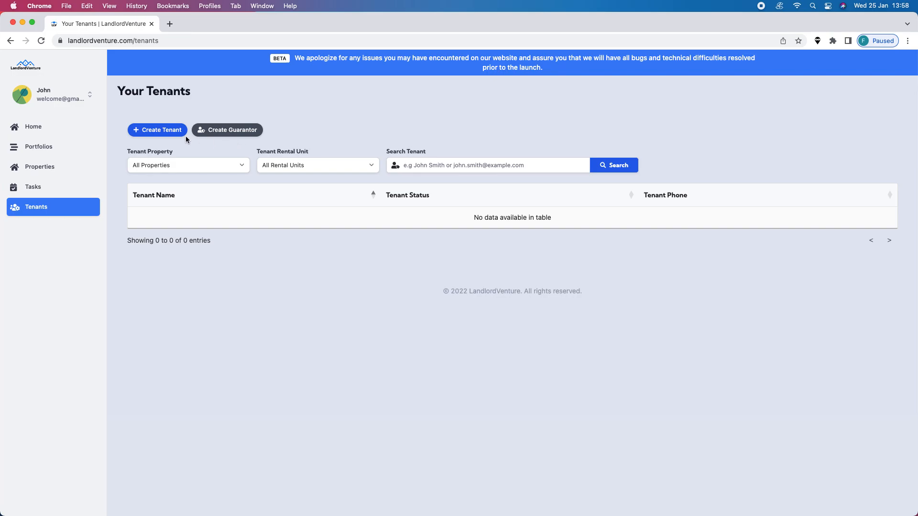
Start a new tenant record and enter the tenant's full name.
{"action": "left_click", "coordinate": [149, 130]}
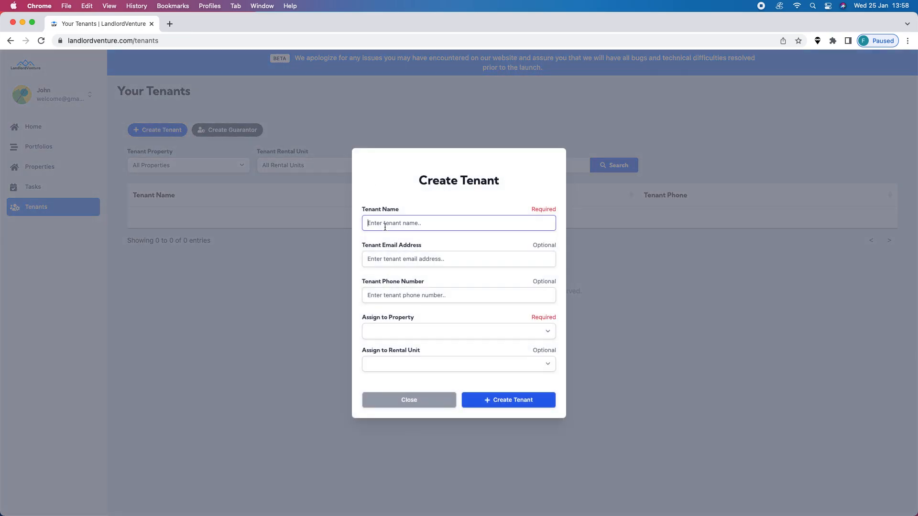
{"action": "left_click", "coordinate": [385, 228]}
{"action": "type", "text": "JOHN SMITH JR"}
Fill in the tenant's email address and phone number.
{"action": "left_click", "coordinate": [418, 260]}
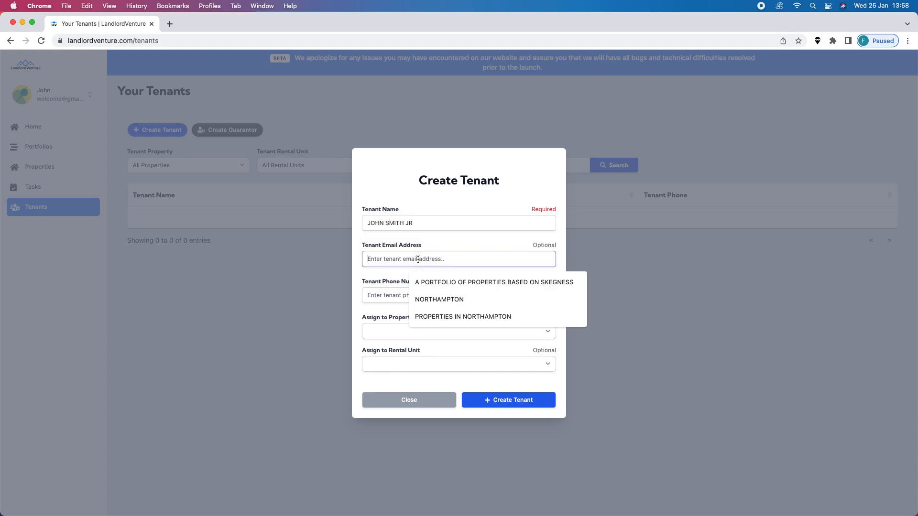
{"action": "type", "text": "JS"}
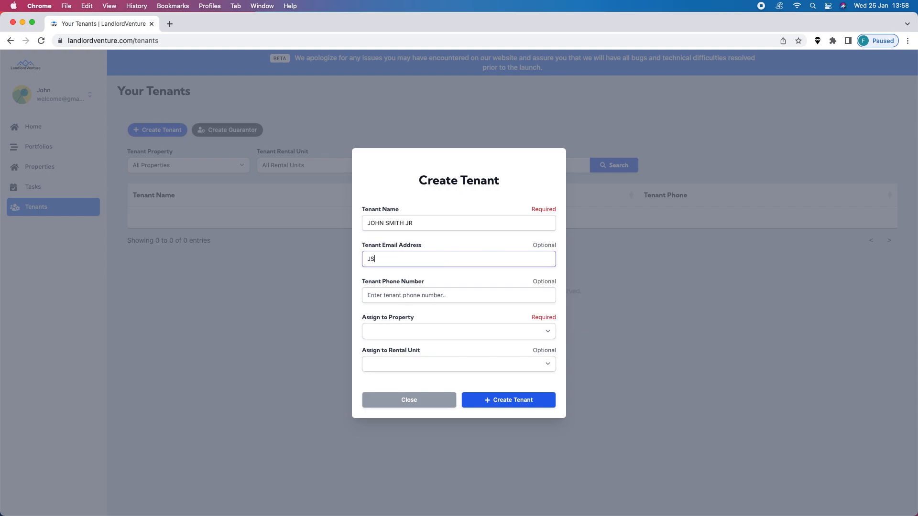
{"action": "type", "text": "JR@EXAMPLE.COM"}
{"action": "key", "text": "Tab"}
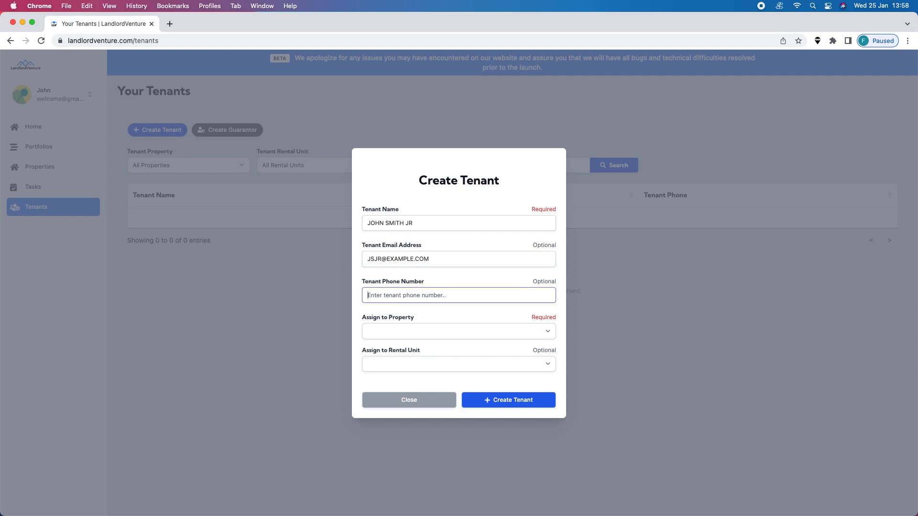
{"action": "key", "text": "Tab"}
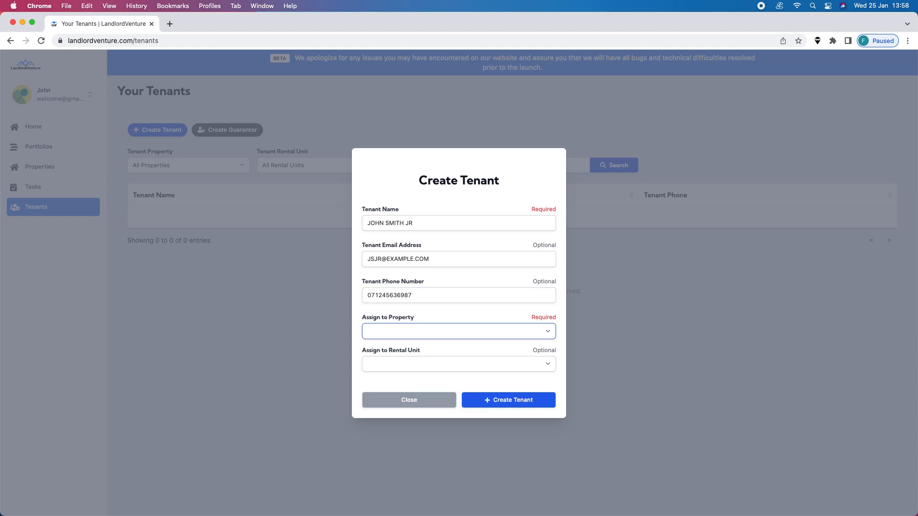
Assign the tenant to the available property and its £650 rental unit, and create the tenant.
{"action": "left_click", "coordinate": [390, 330]}
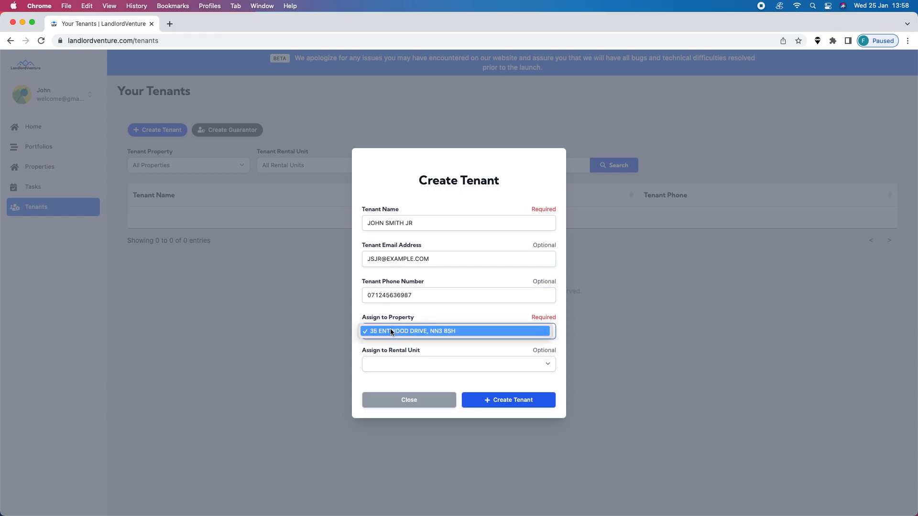
{"action": "left_click", "coordinate": [391, 333]}
{"action": "left_click", "coordinate": [392, 365]}
{"action": "left_click", "coordinate": [414, 367]}
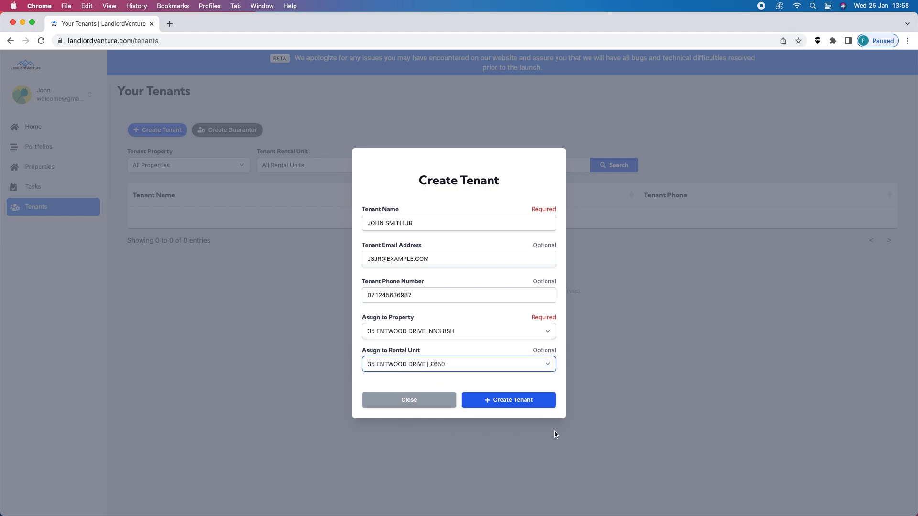
{"action": "left_click", "coordinate": [525, 402]}
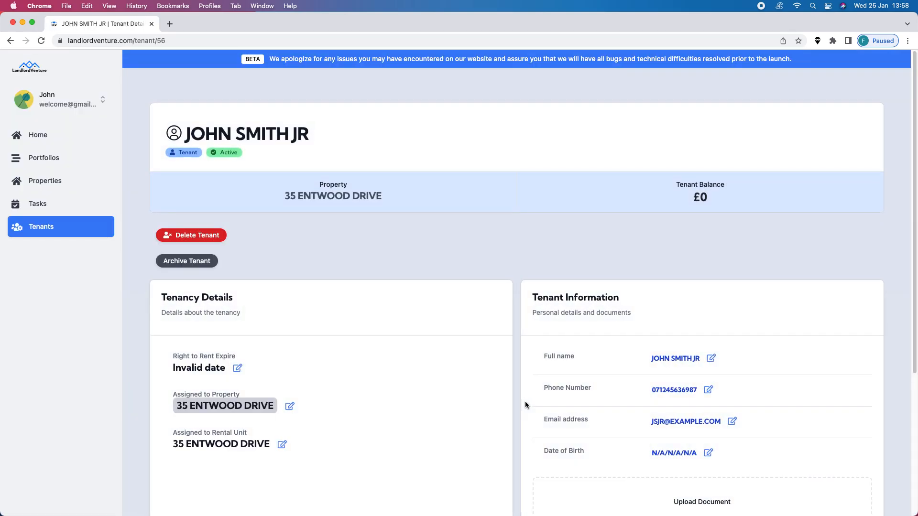
Review the new tenant's page, including the balance, tenancy details, personal information, documents, guarantors and notes.
{"action": "scroll", "coordinate": [335, 295], "scroll_direction": "down", "scroll_amount": 5}
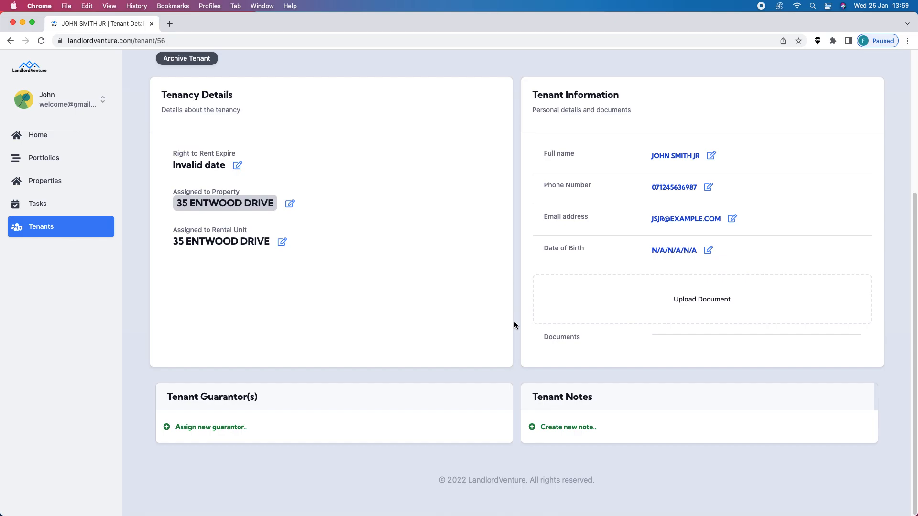
{"action": "scroll", "coordinate": [509, 334], "scroll_direction": "up", "scroll_amount": 5}
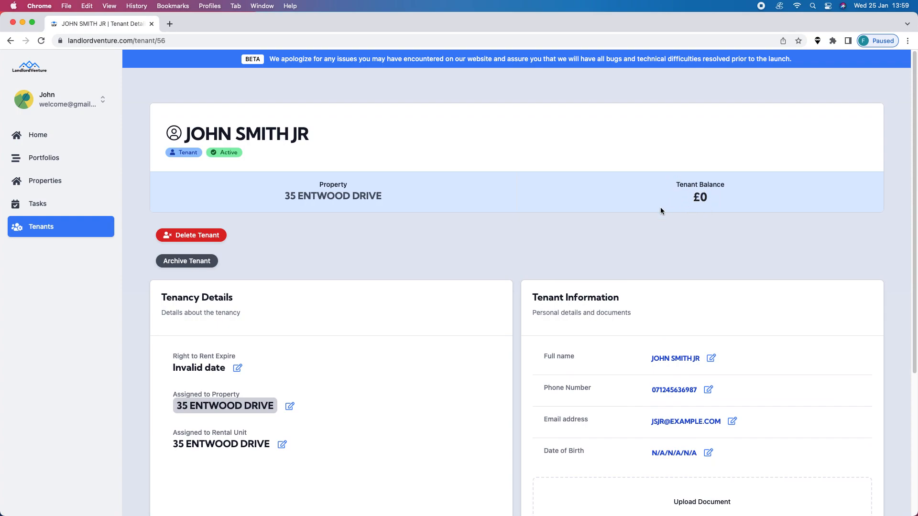
{"action": "scroll", "coordinate": [549, 259], "scroll_direction": "down", "scroll_amount": 3}
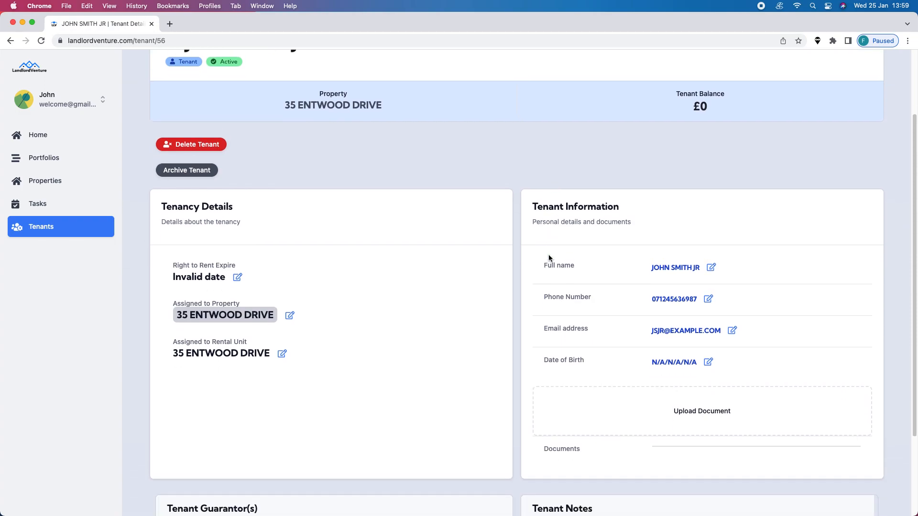
{"action": "scroll", "coordinate": [549, 256], "scroll_direction": "up", "scroll_amount": 2}
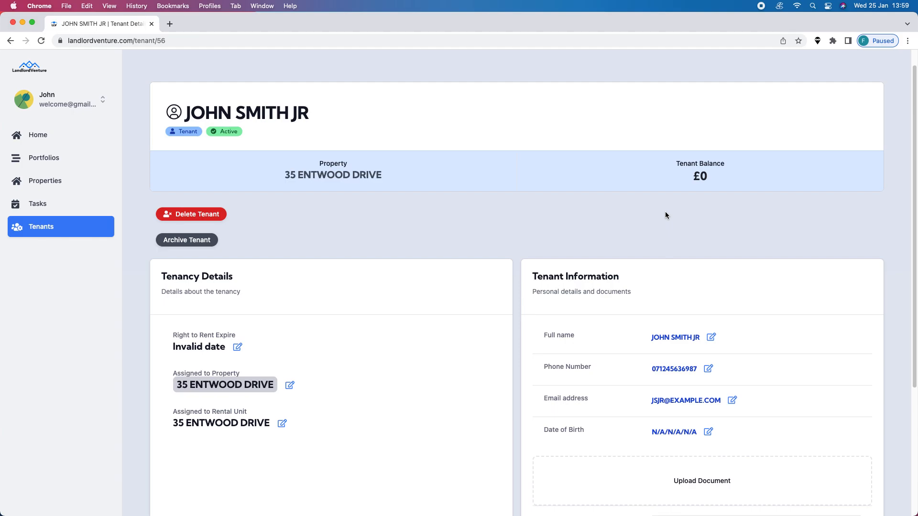
{"action": "scroll", "coordinate": [632, 210], "scroll_direction": "down", "scroll_amount": 5}
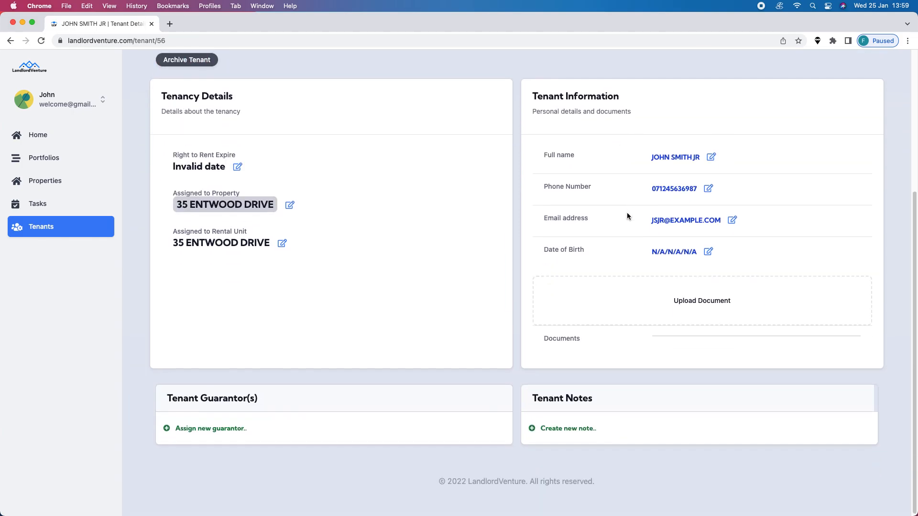
{"action": "scroll", "coordinate": [609, 223], "scroll_direction": "up", "scroll_amount": 5}
Return to the tenants list, start a new guarantor record and enter the guarantor's full name.
{"action": "left_click", "coordinate": [25, 227]}
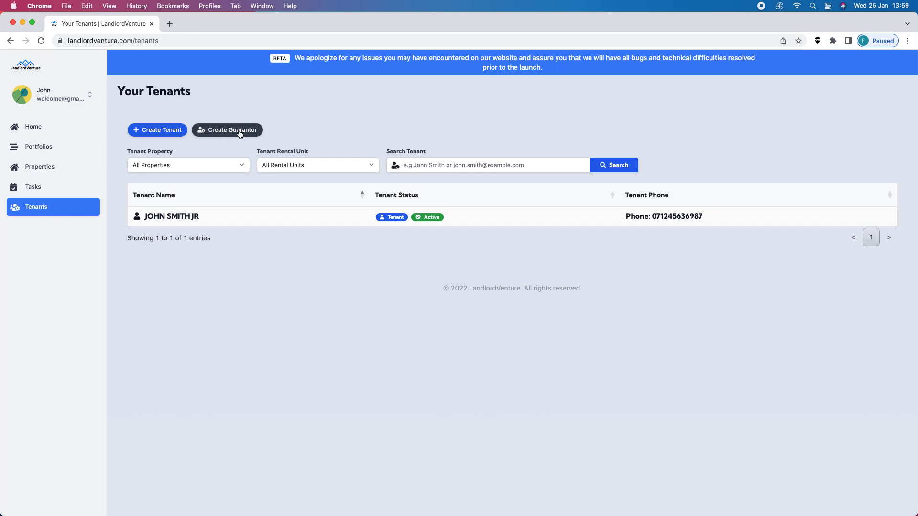
{"action": "left_click", "coordinate": [240, 134]}
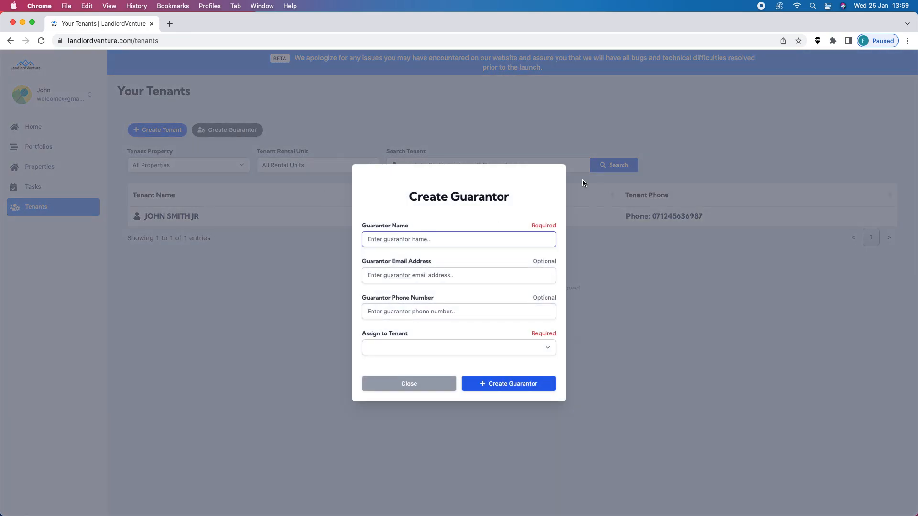
{"action": "type", "text": "JOHN SMITH SR"}
{"action": "key", "text": "Tab"}
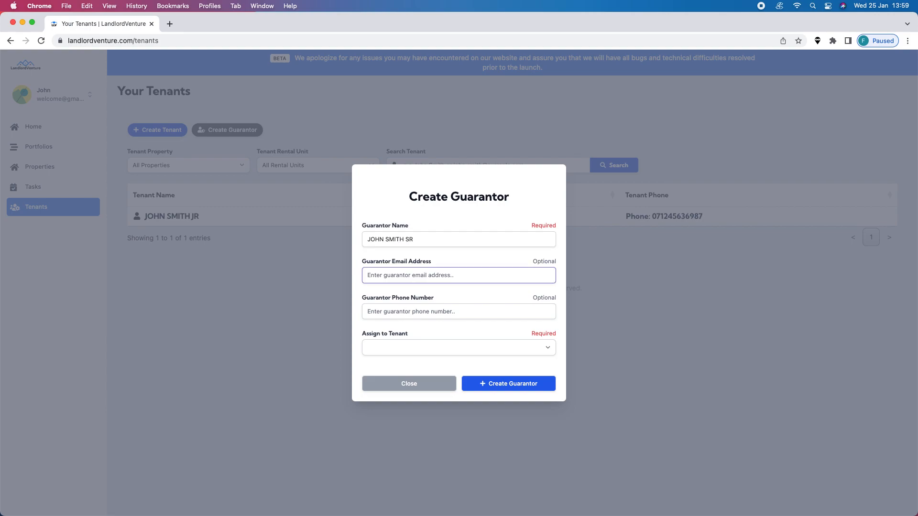
Fill in the guarantor's email address and phone number.
{"action": "type", "text": "JSSR@EXAMPLE.COM"}
{"action": "key", "text": "Tab"}
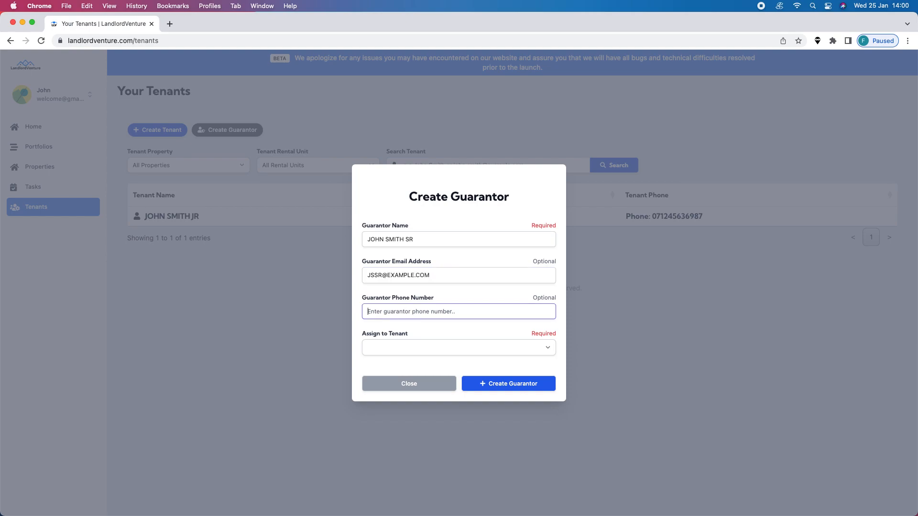
Assign the guarantor to the existing tenant and create the guarantor.
{"action": "left_click", "coordinate": [438, 348]}
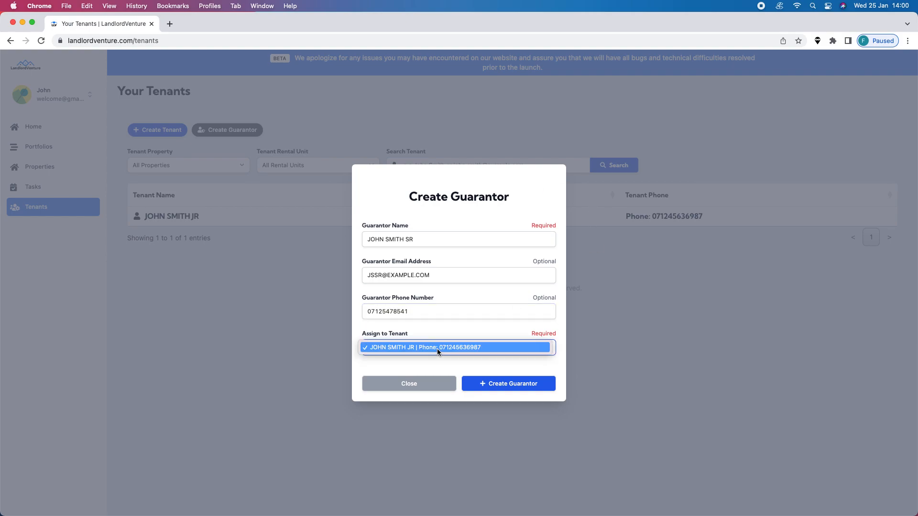
{"action": "left_click", "coordinate": [437, 349]}
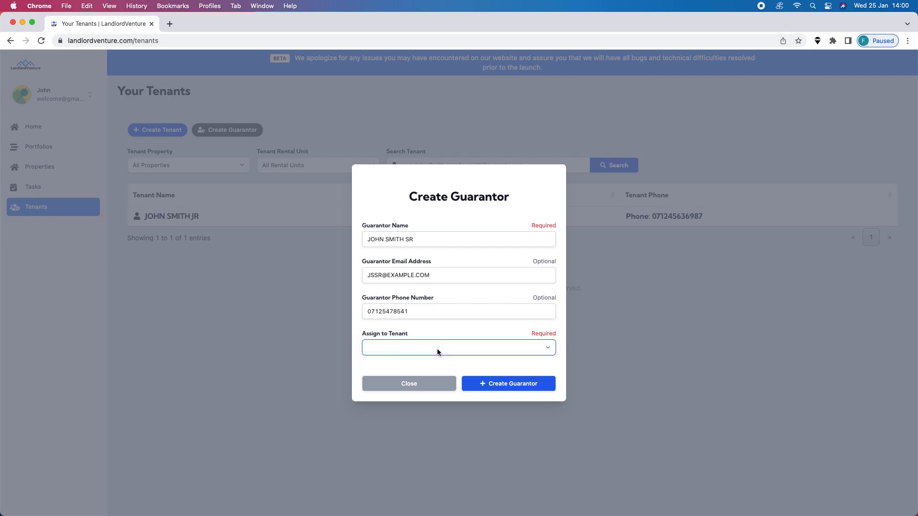
{"action": "left_click", "coordinate": [520, 385]}
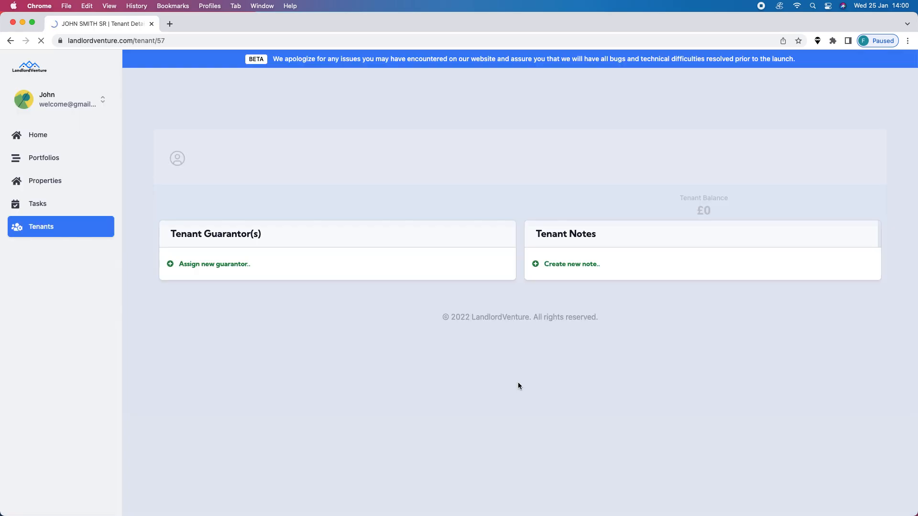
Start a new note on the guarantor's page, with a note name stating that the person still owes £85 for damages.
{"action": "scroll", "coordinate": [518, 382], "scroll_direction": "down", "scroll_amount": 4}
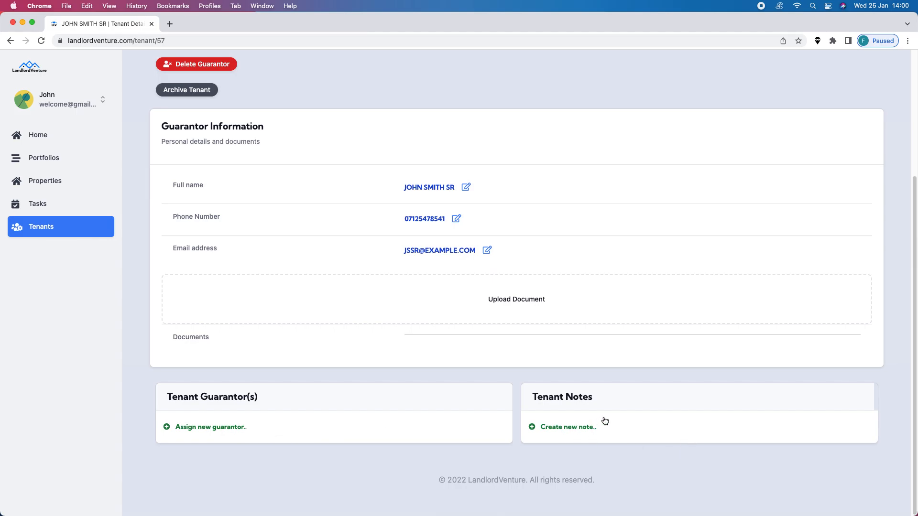
{"action": "scroll", "coordinate": [612, 406], "scroll_direction": "up", "scroll_amount": 5}
{"action": "scroll", "coordinate": [626, 387], "scroll_direction": "down", "scroll_amount": 5}
{"action": "left_click", "coordinate": [590, 432]}
{"action": "left_click", "coordinate": [484, 242]}
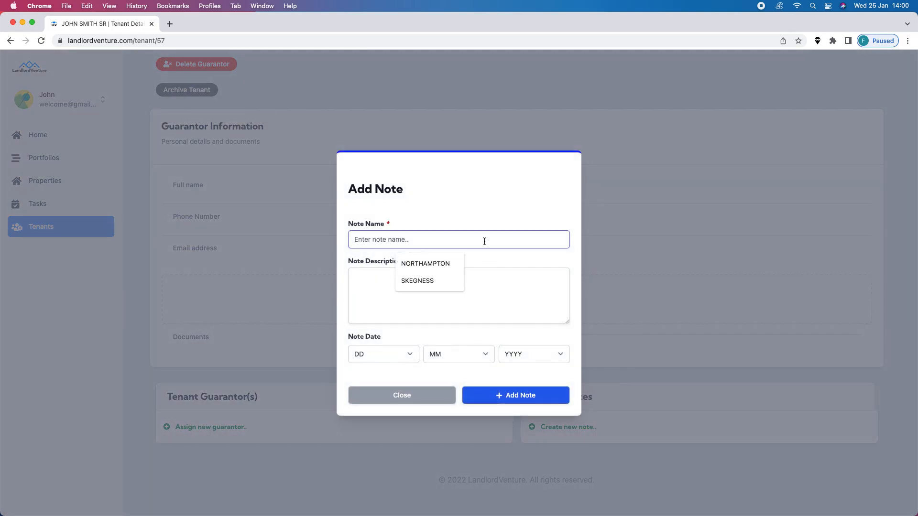
{"action": "type", "text": "JO"}
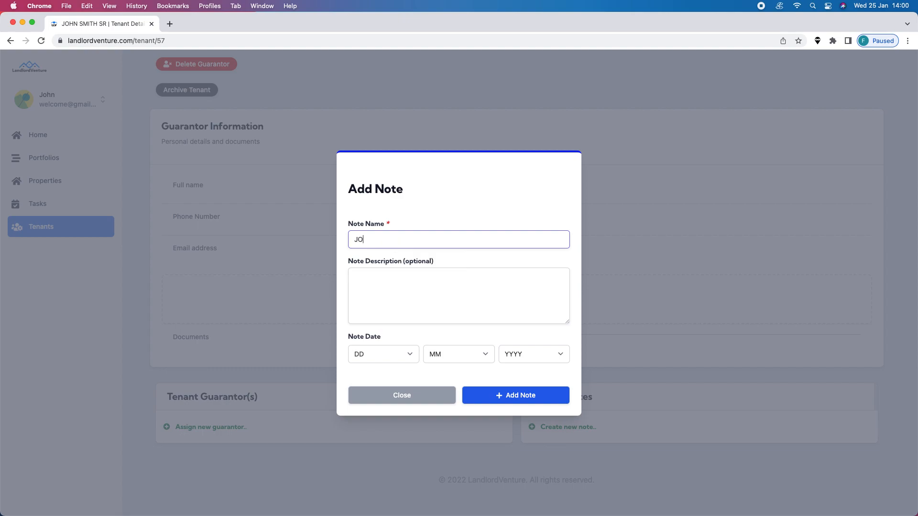
{"action": "type", "text": "HN STILL OWES £85 FOR DAMAGES"}
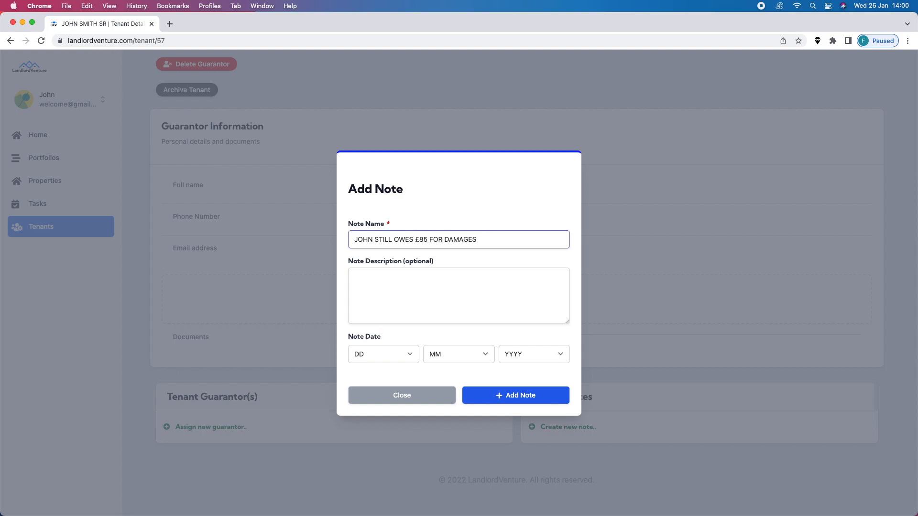
Enter the note description "HE HAS AGREED TO PAY ON THE 30TH OF THIS MONTH".
{"action": "left_click", "coordinate": [406, 301]}
{"action": "type", "text": "H"}
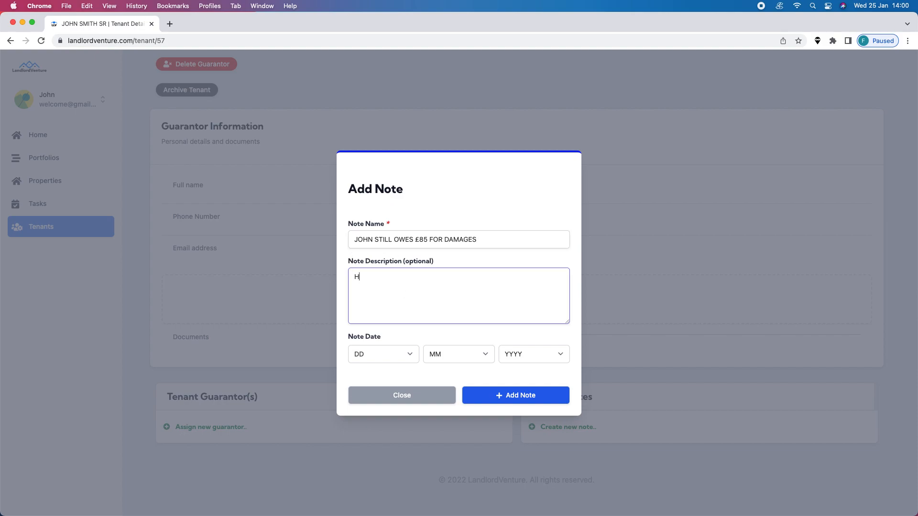
{"action": "type", "text": "E HAS AGREED TO PAY ON THE 30TH OF TH"}
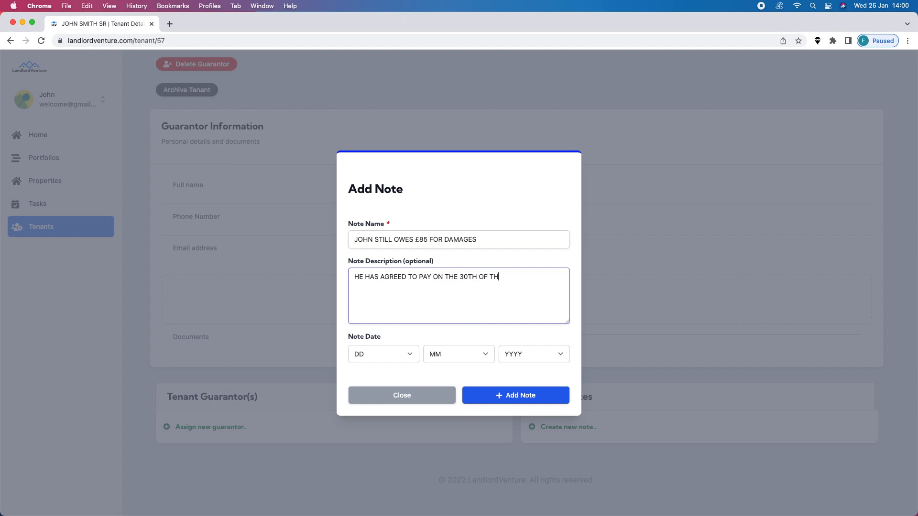
{"action": "type", "text": "IS MONTH"}
Set the note date's day to 1 and its month to January.
{"action": "left_click", "coordinate": [371, 359]}
{"action": "left_click", "coordinate": [375, 361]}
{"action": "left_click", "coordinate": [457, 355]}
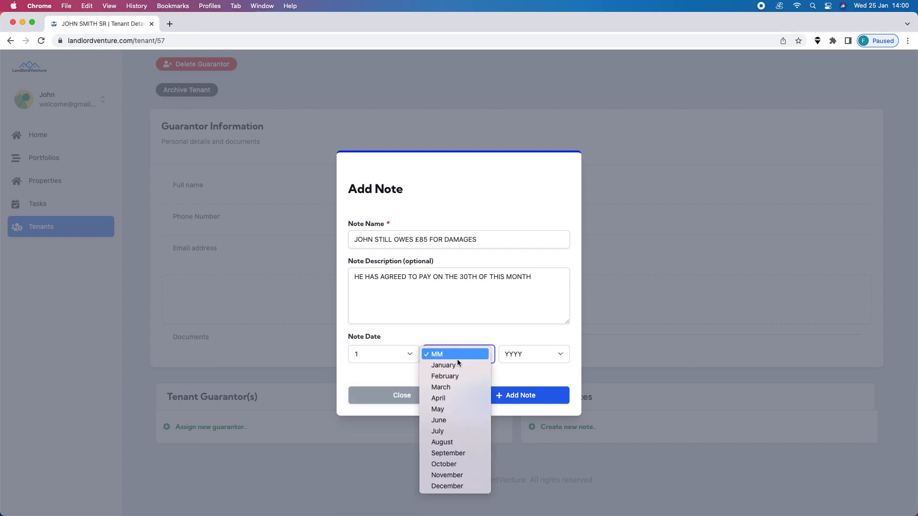
{"action": "left_click", "coordinate": [455, 431]}
{"action": "left_click", "coordinate": [518, 358]}
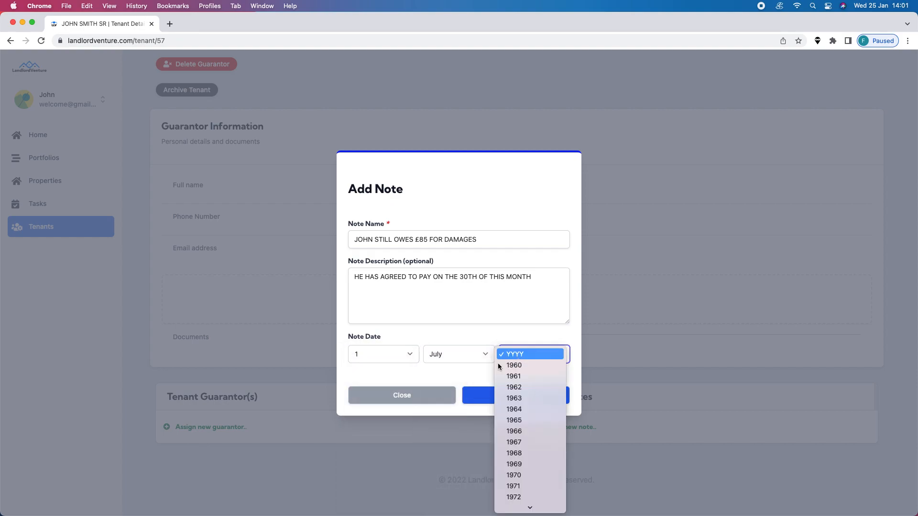
{"action": "left_click", "coordinate": [456, 364]}
{"action": "left_click", "coordinate": [457, 363]}
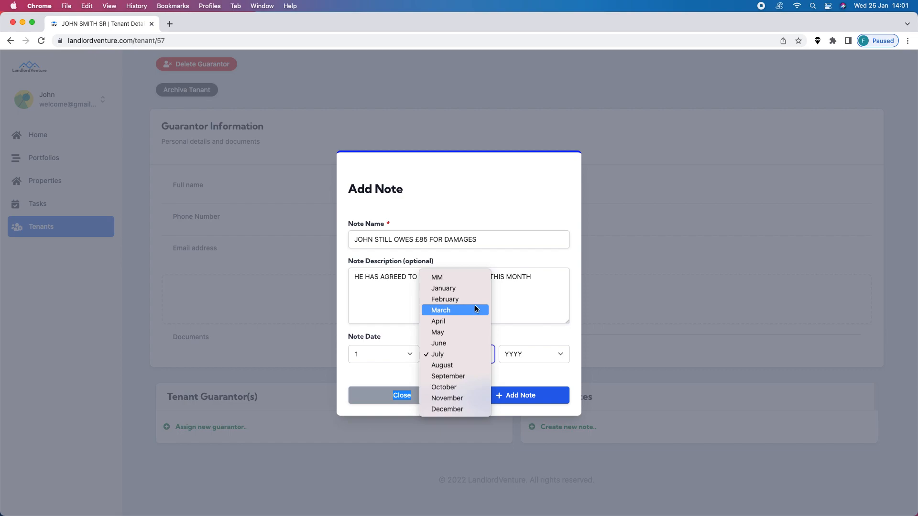
{"action": "left_click", "coordinate": [472, 290]}
Set the note date's year to 2022 and add the note.
{"action": "left_click", "coordinate": [525, 356]}
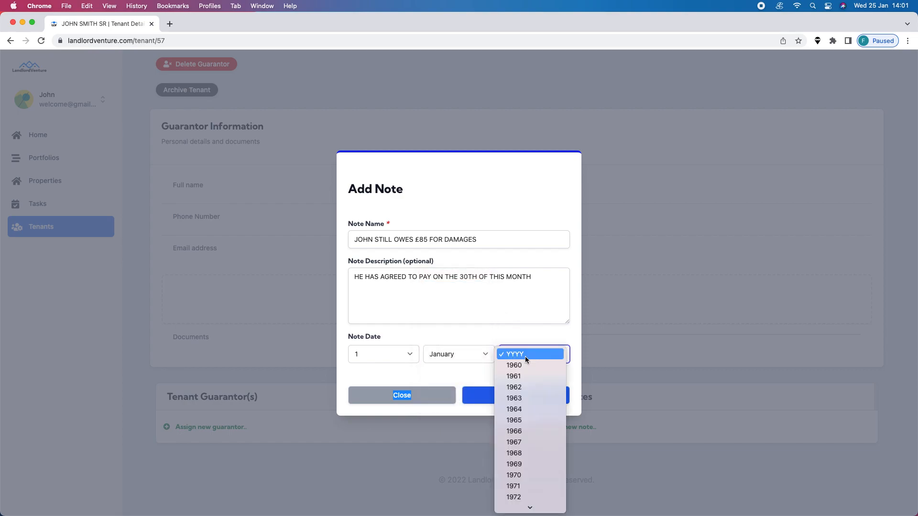
{"action": "scroll", "coordinate": [537, 418], "scroll_direction": "down", "scroll_amount": 10}
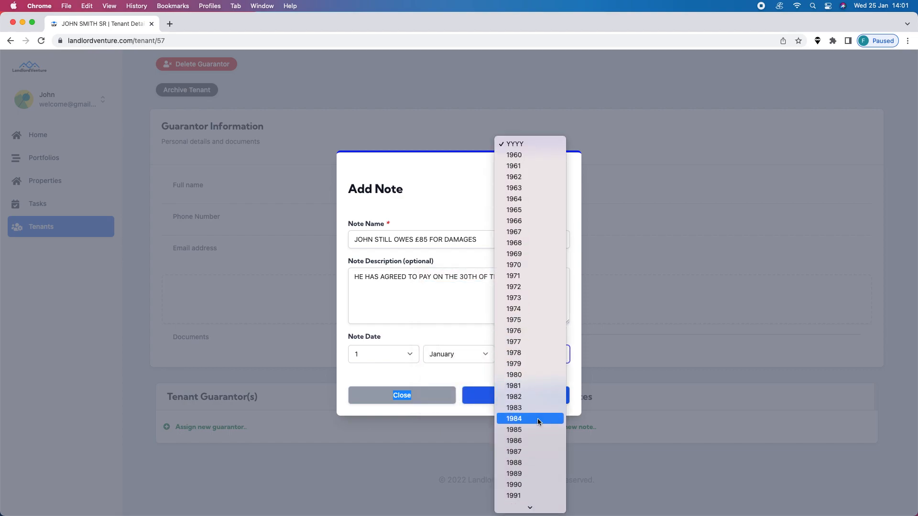
{"action": "scroll", "coordinate": [538, 421], "scroll_direction": "down", "scroll_amount": 10}
{"action": "scroll", "coordinate": [538, 419], "scroll_direction": "down", "scroll_amount": 4}
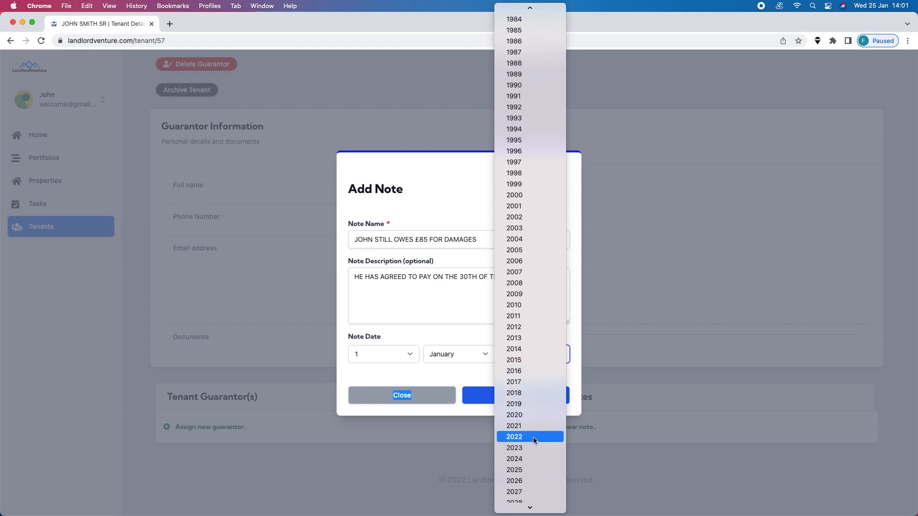
{"action": "left_click", "coordinate": [534, 438]}
{"action": "left_click", "coordinate": [525, 398]}
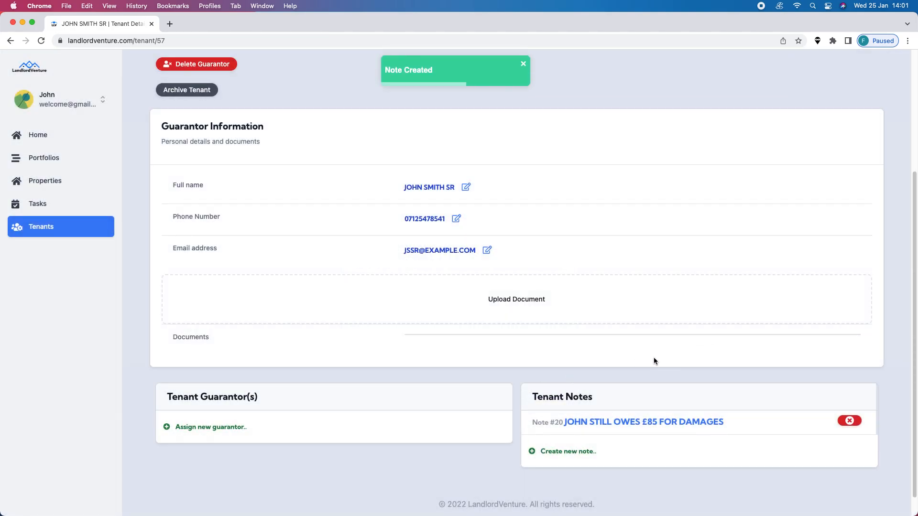
{"action": "scroll", "coordinate": [653, 361], "scroll_direction": "up", "scroll_amount": 4}
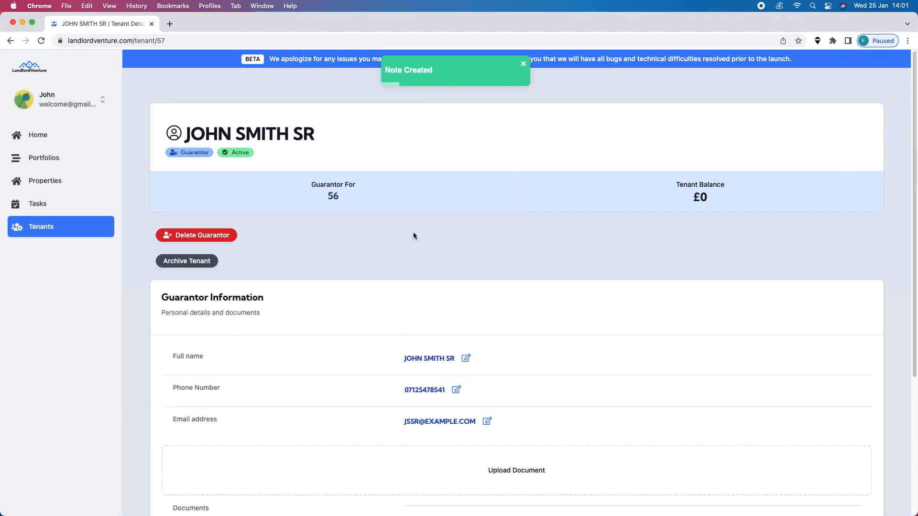
{"action": "scroll", "coordinate": [413, 236], "scroll_direction": "down", "scroll_amount": 4}
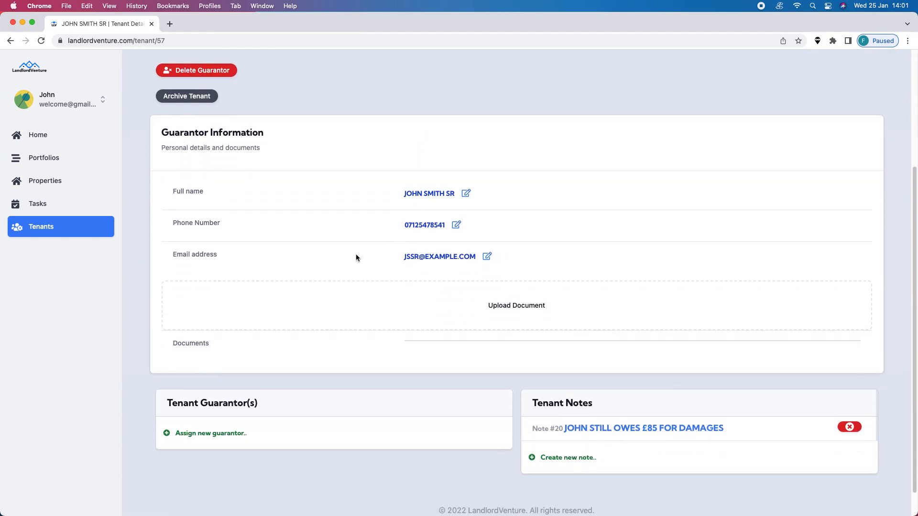
Open the tenant's assigned property, view the tenant's page from its tenant list, and return to the property.
{"action": "scroll", "coordinate": [356, 257], "scroll_direction": "up", "scroll_amount": 4}
{"action": "left_click", "coordinate": [71, 187]}
{"action": "left_click", "coordinate": [347, 292]}
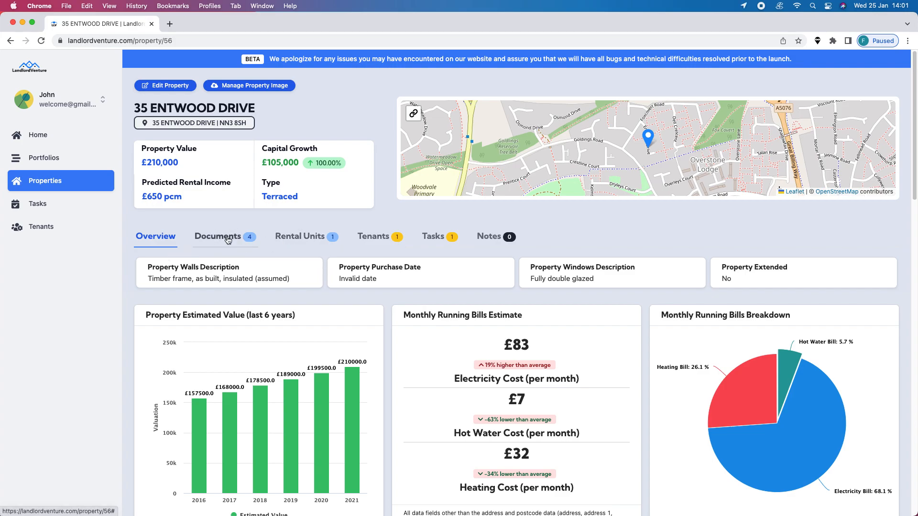
{"action": "left_click", "coordinate": [371, 242]}
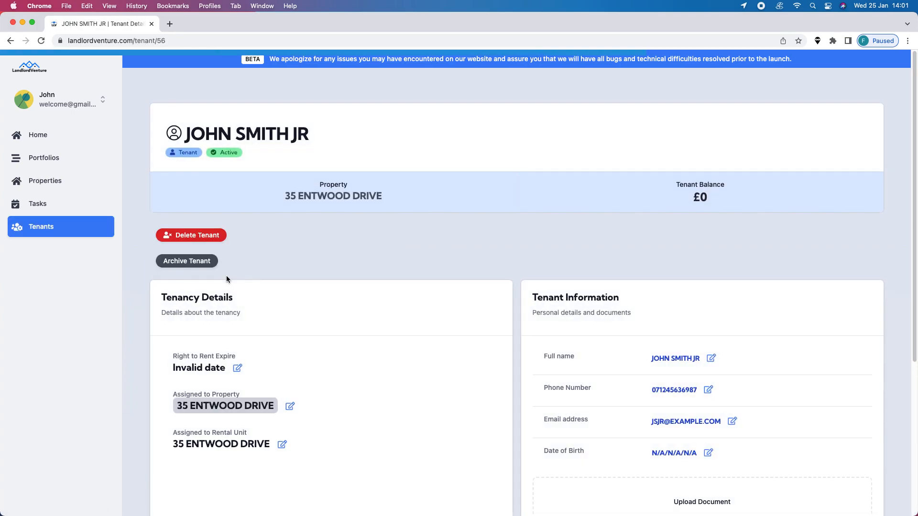
{"action": "left_click", "coordinate": [12, 43]}
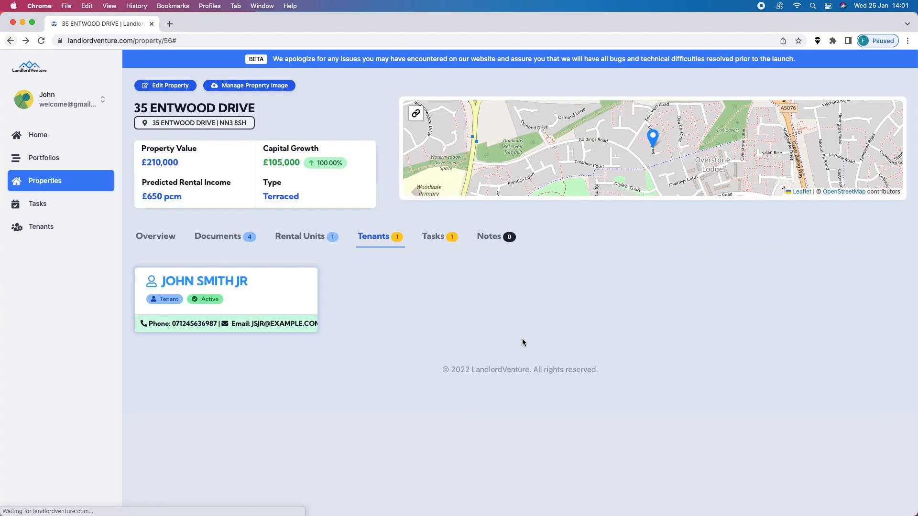
Filter the property's notes by its rental unit.
{"action": "left_click", "coordinate": [494, 238]}
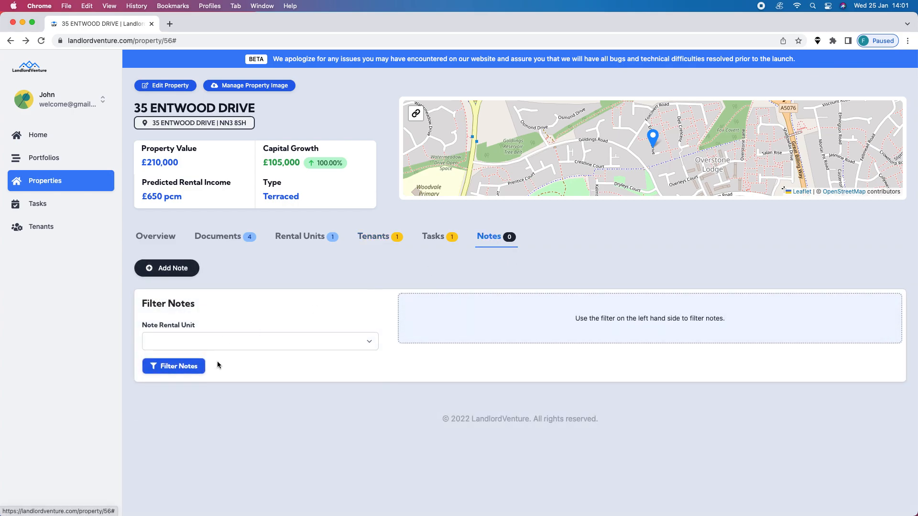
{"action": "left_click", "coordinate": [268, 343]}
{"action": "left_click", "coordinate": [235, 352]}
{"action": "left_click", "coordinate": [182, 367]}
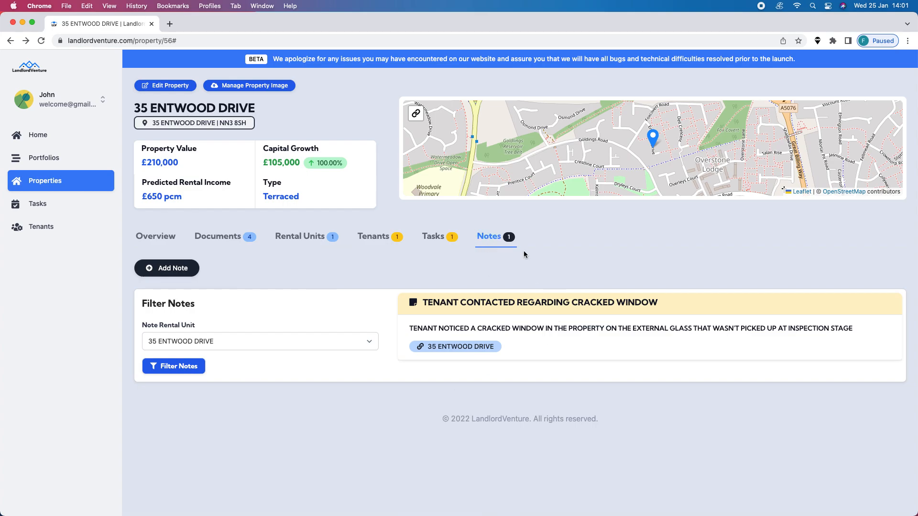
Review the property's overview from the valuation and bill charts down to the local police and flood warning details.
{"action": "left_click", "coordinate": [165, 238]}
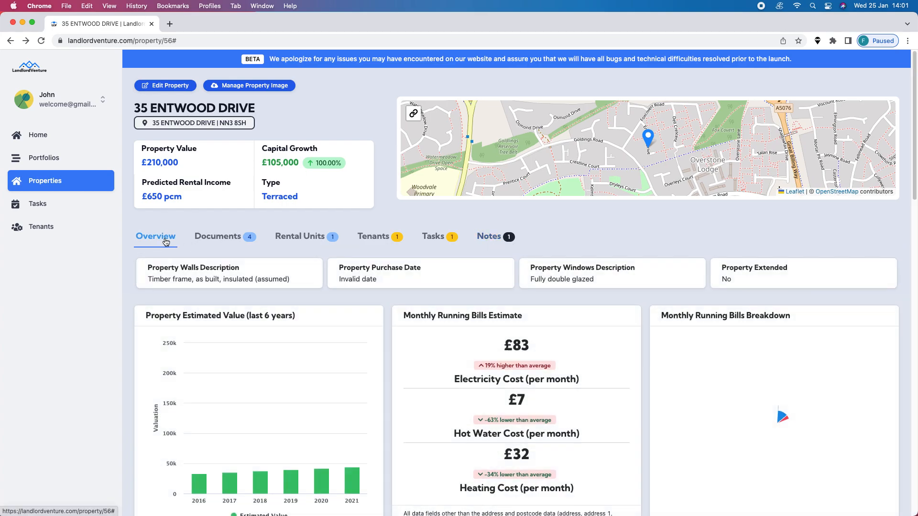
{"action": "scroll", "coordinate": [443, 340], "scroll_direction": "down", "scroll_amount": 7}
{"action": "scroll", "coordinate": [443, 344], "scroll_direction": "down", "scroll_amount": 5}
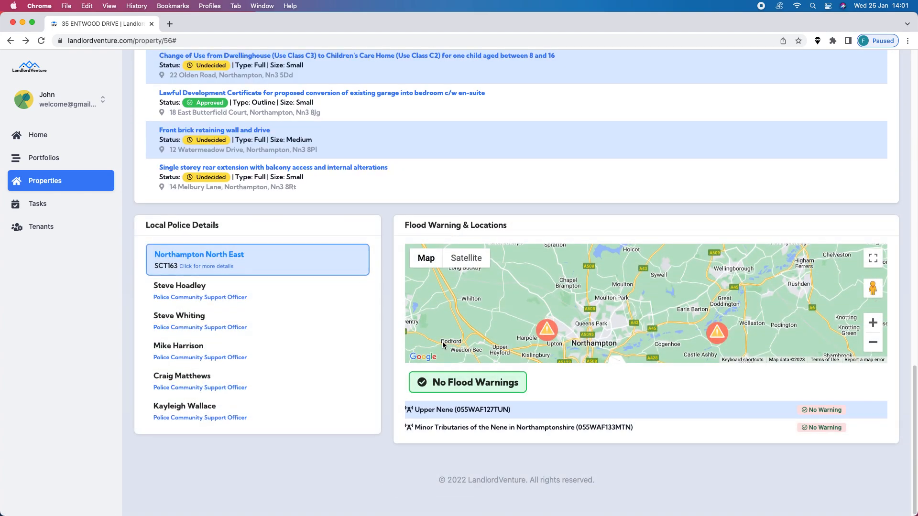
{"action": "scroll", "coordinate": [442, 345], "scroll_direction": "up", "scroll_amount": 15}
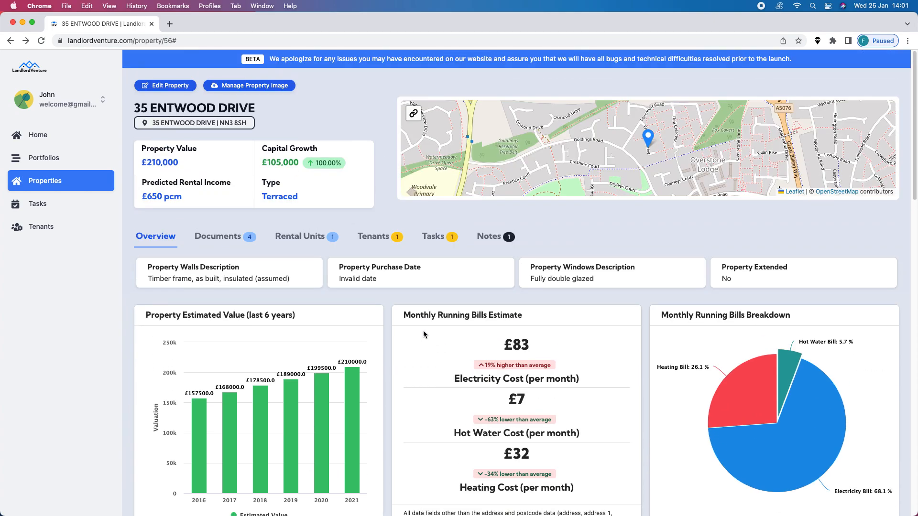